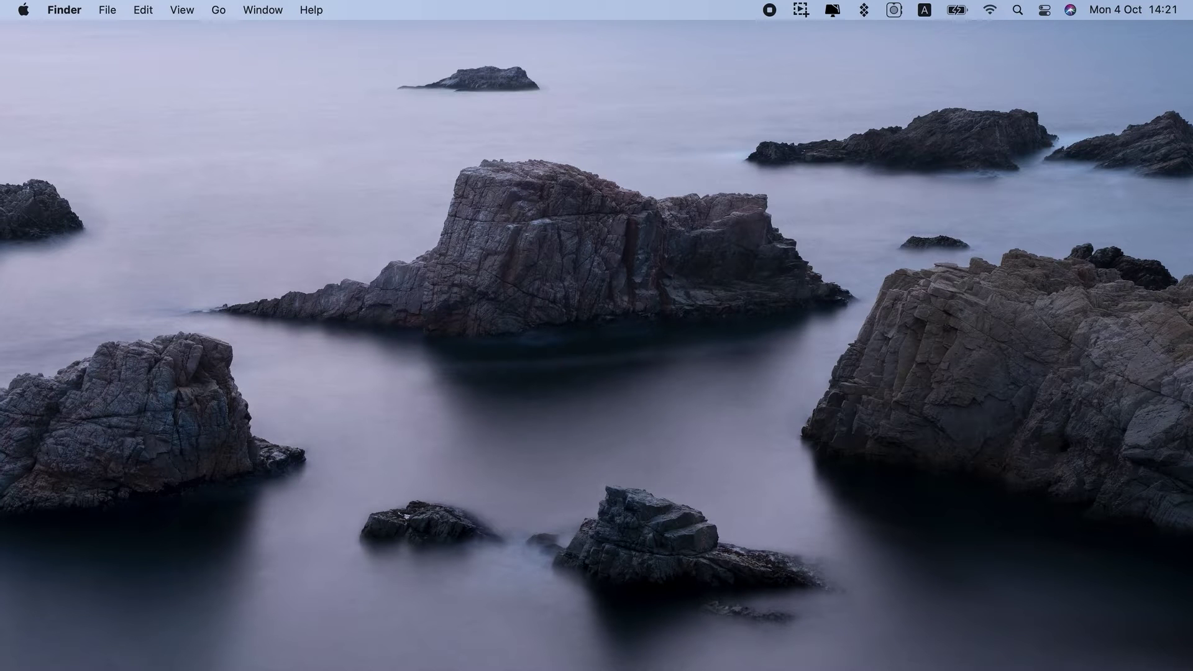
- Search Launchpad for 'paint', which returns no matching apps
key(F4)
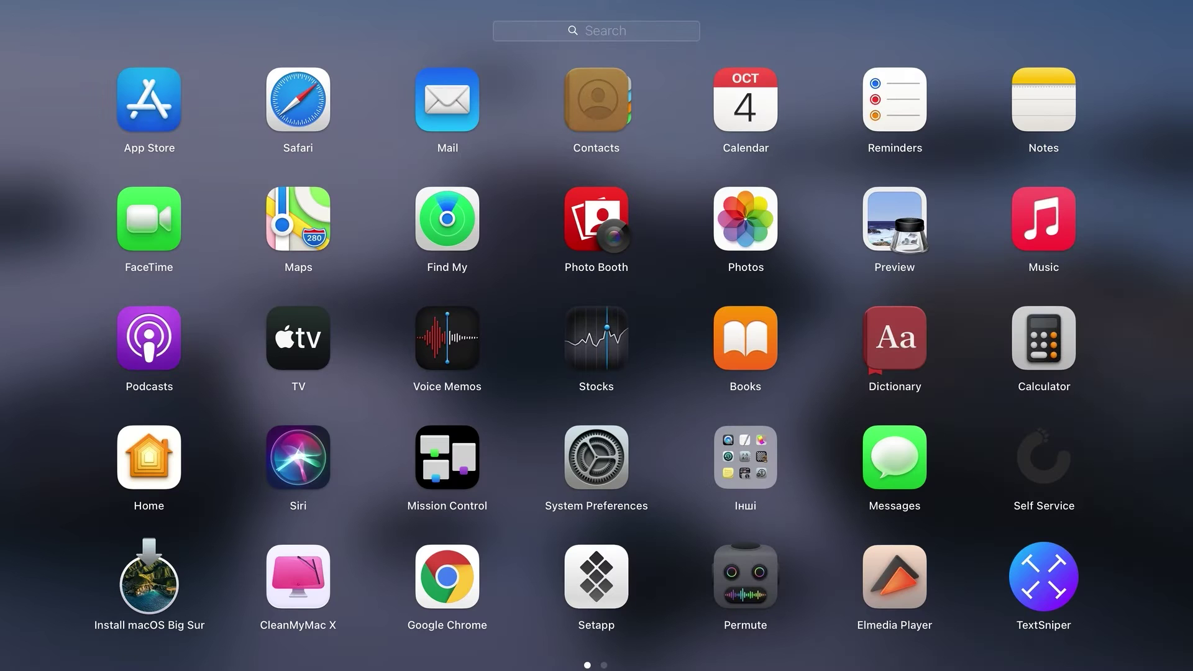
click(589, 31)
text(pain)
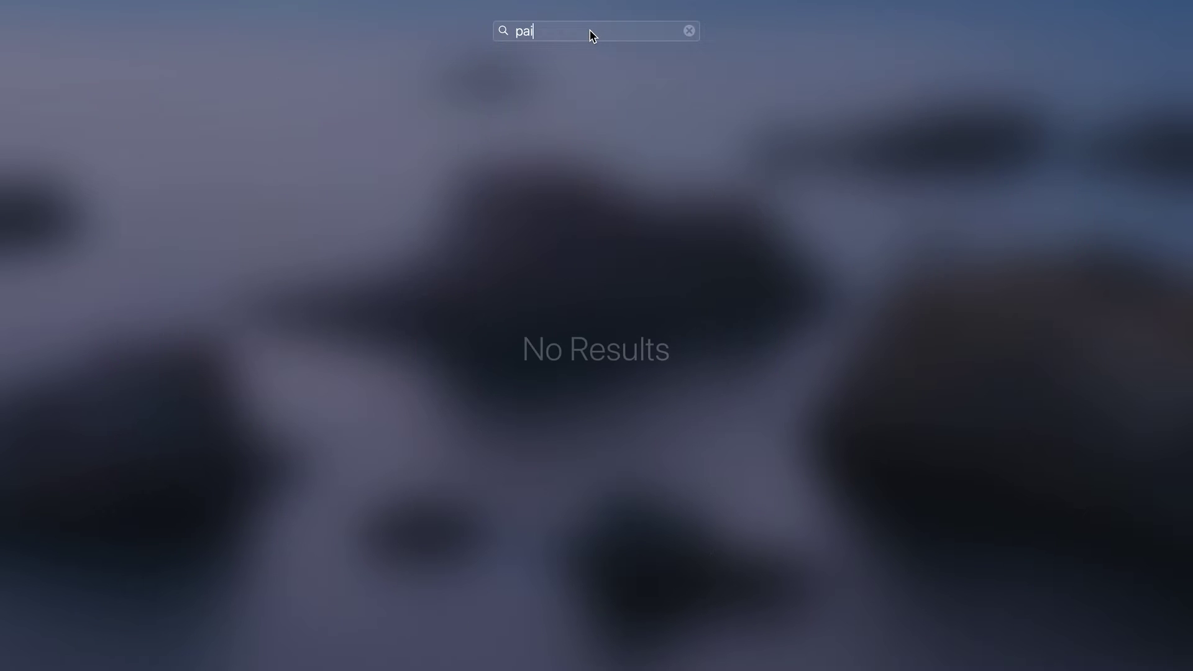
text(t)
- Launch Setapp, search its catalogue for 'paint' and open the Tayasui Sketches result
click(951, 652)
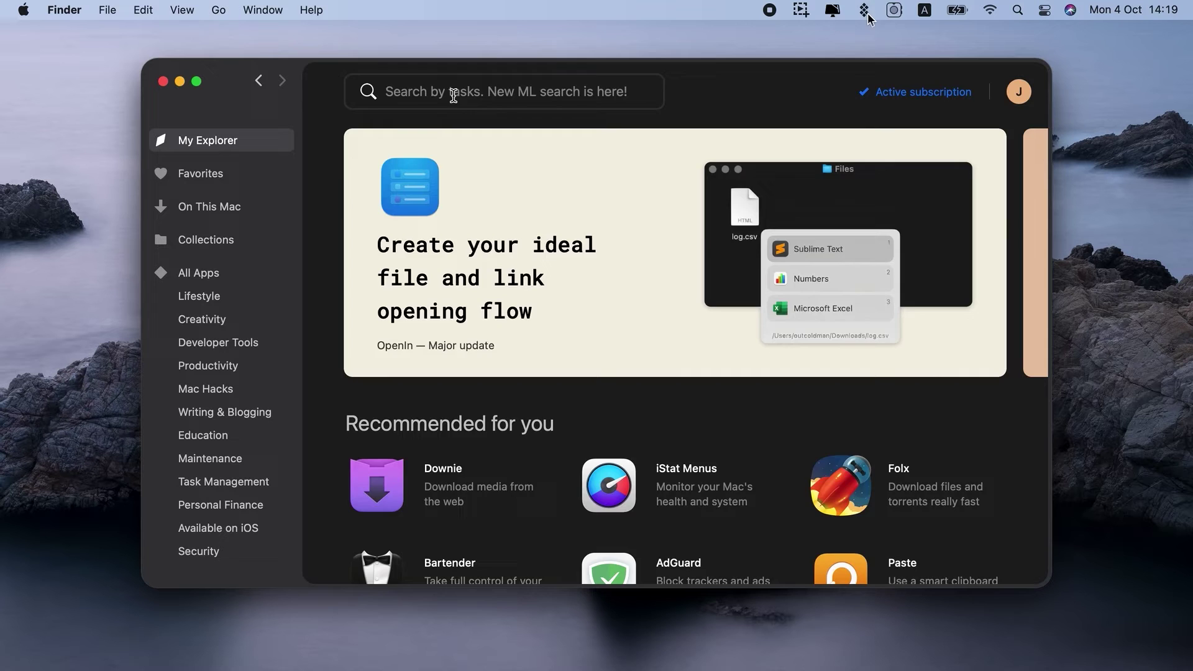
click(448, 92)
text(paint)
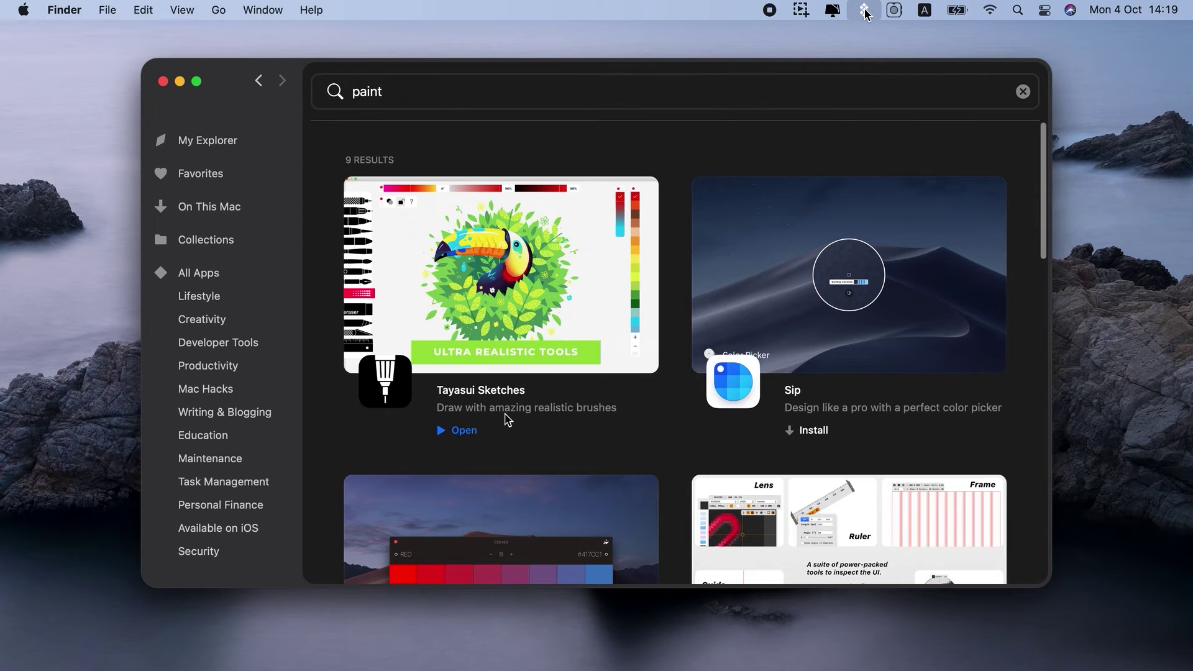
click(497, 398)
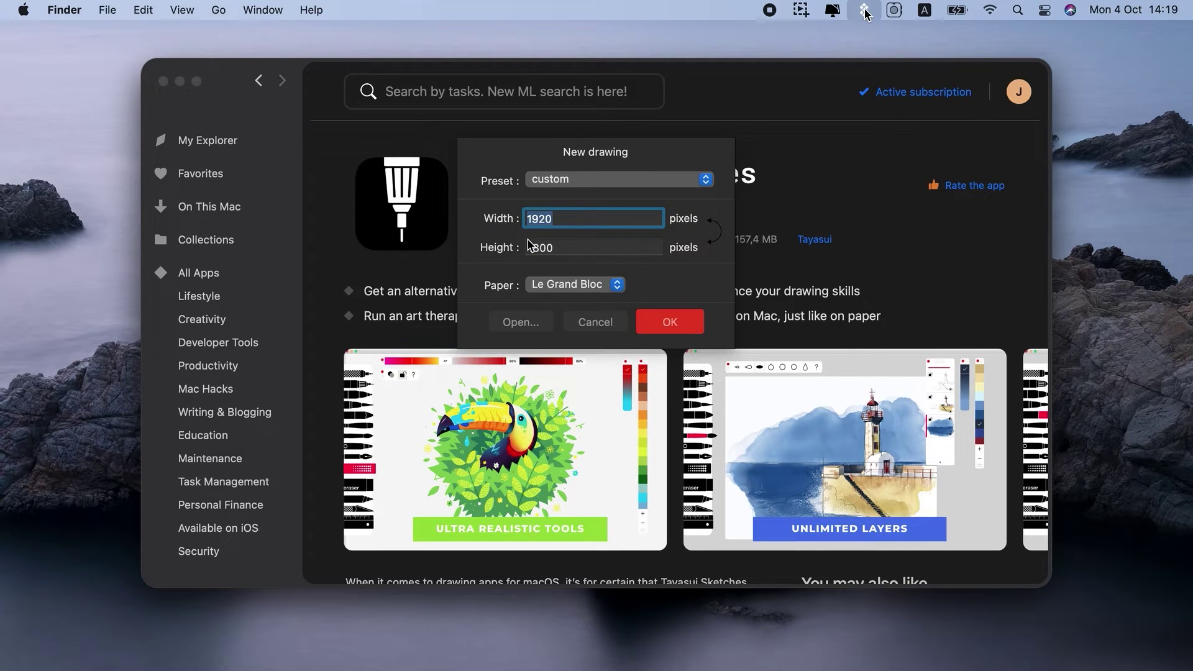
- Start a 1920 px drawing and draw a thick red heart with two thin purple hearts inside
click(681, 320)
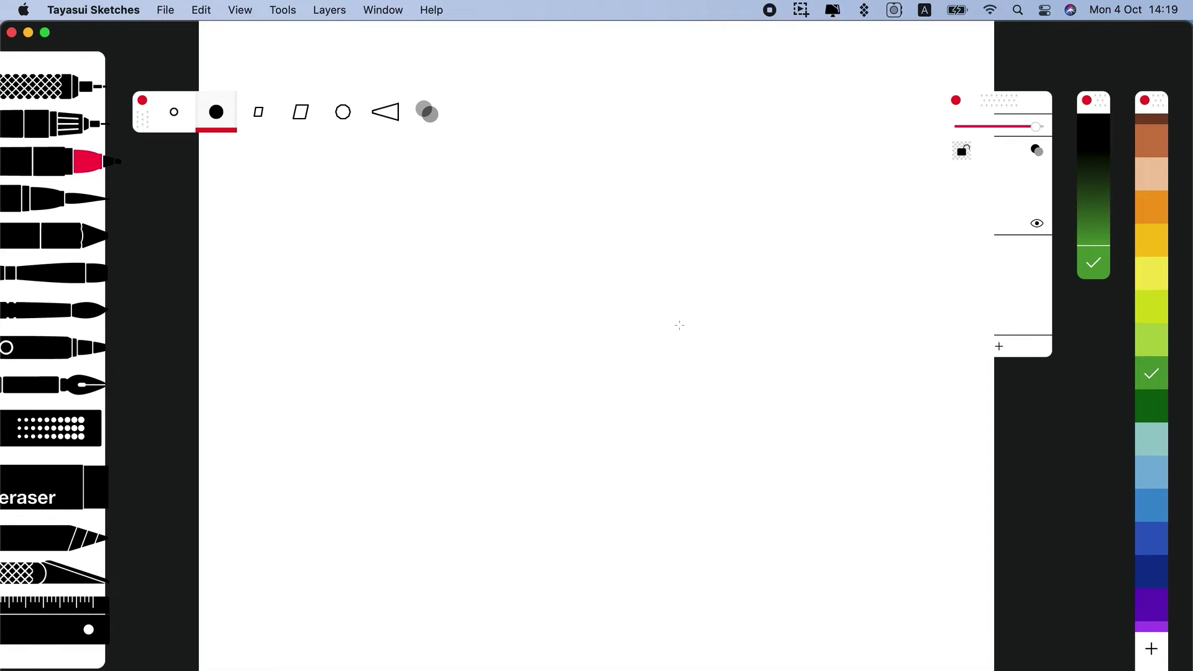
scroll(1151, 180, up, 3)
click(1151, 130)
mouse_move(578, 304)
mouse_down()
mouse_move(437, 341)
mouse_move(582, 303)
mouse_up()
click(63, 198)
scroll(1151, 320, down, 5)
click(1151, 373)
mouse_move(595, 426)
mouse_down()
mouse_move(671, 323)
mouse_move(598, 396)
mouse_up()
mouse_move(619, 456)
mouse_down()
mouse_move(598, 428)
mouse_move(596, 348)
mouse_up()
- Add pink crayon strokes and a purple heart outline around the hearts
click(74, 236)
click(1151, 407)
click(62, 272)
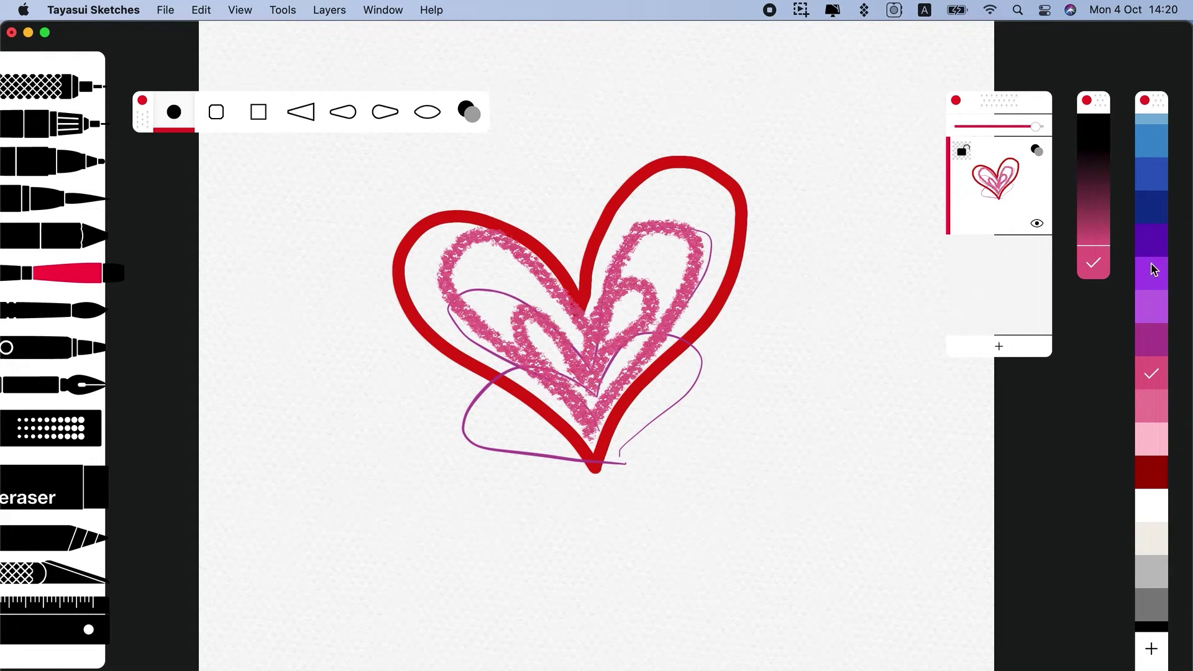
scroll(1151, 373, down, 3)
click(1151, 373)
drag(442, 245, 597, 453)
drag(482, 242, 597, 451)
- Wash light purple and dark red watercolour over the heart, then airbrush red and yellow around it
click(62, 310)
mouse_move(398, 261)
mouse_down()
mouse_move(764, 280)
mouse_move(528, 311)
mouse_up()
click(1159, 562)
drag(746, 199, 652, 429)
drag(658, 187, 541, 398)
click(62, 347)
mouse_move(590, 485)
mouse_down()
mouse_move(434, 439)
mouse_move(653, 405)
mouse_up()
scroll(1145, 258, up, 5)
click(1151, 259)
mouse_move(746, 397)
mouse_down()
mouse_move(818, 213)
mouse_move(373, 359)
mouse_move(540, 447)
mouse_up()
- Fill areas around the heart with green diagonal hatching
click(1151, 373)
click(53, 428)
click(349, 379)
drag(385, 429, 482, 458)
mouse_move(621, 155)
mouse_down()
mouse_move(578, 315)
mouse_move(621, 156)
mouse_up()
drag(392, 131, 472, 180)
drag(320, 177, 267, 183)
- Add six solid green leaf shapes around the heart
click(348, 378)
drag(770, 472, 864, 497)
drag(776, 317, 820, 373)
drag(410, 478, 348, 547)
drag(323, 425, 341, 457)
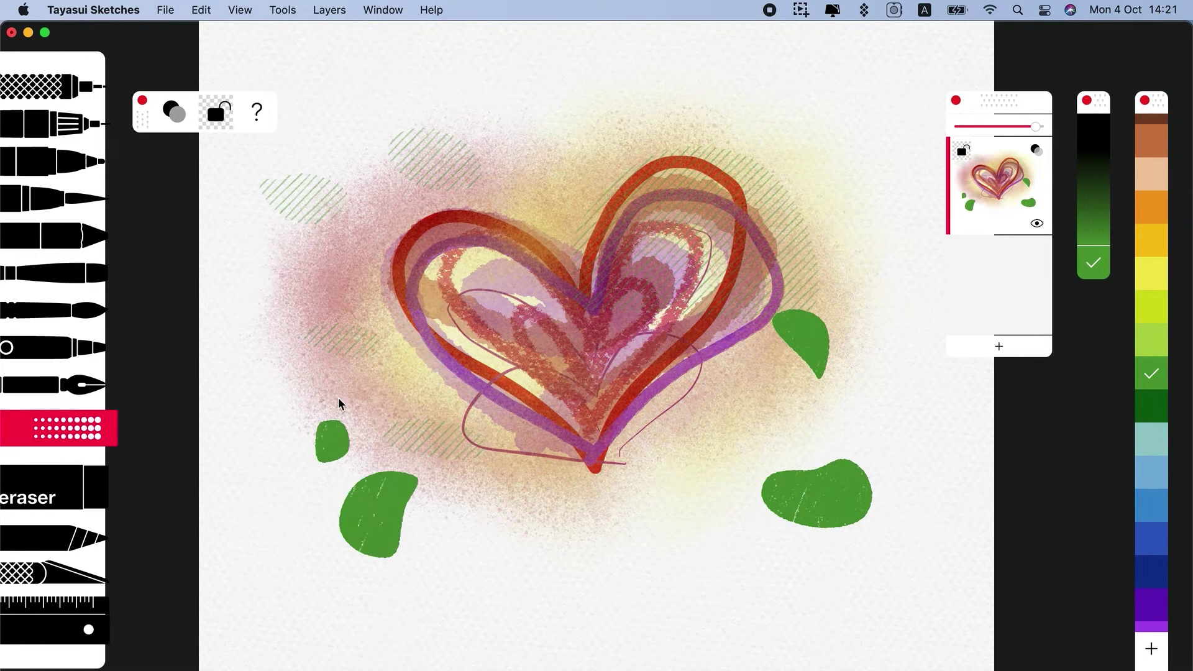
drag(559, 75, 615, 87)
drag(770, 94, 820, 115)
- Save the drawing as 'paint' and close the drawing window
click(165, 10)
click(254, 153)
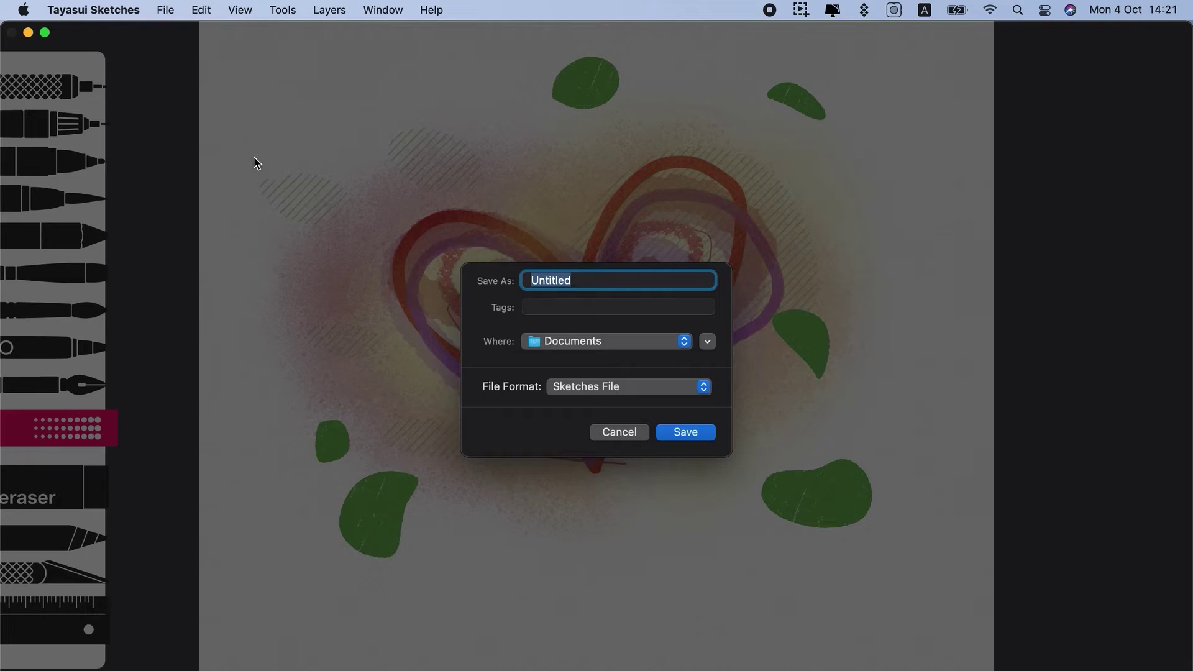
text(paint1)
key(Return)
click(12, 33)
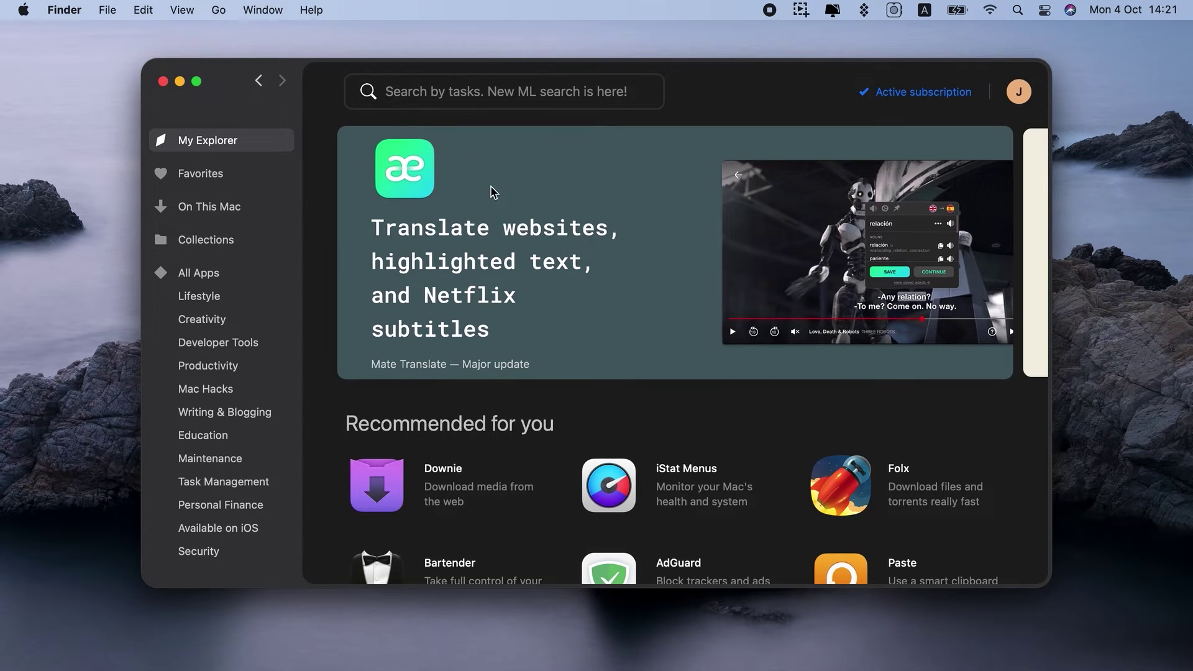
- Search Setapp for 'capto' and open Capto from the results
click(433, 91)
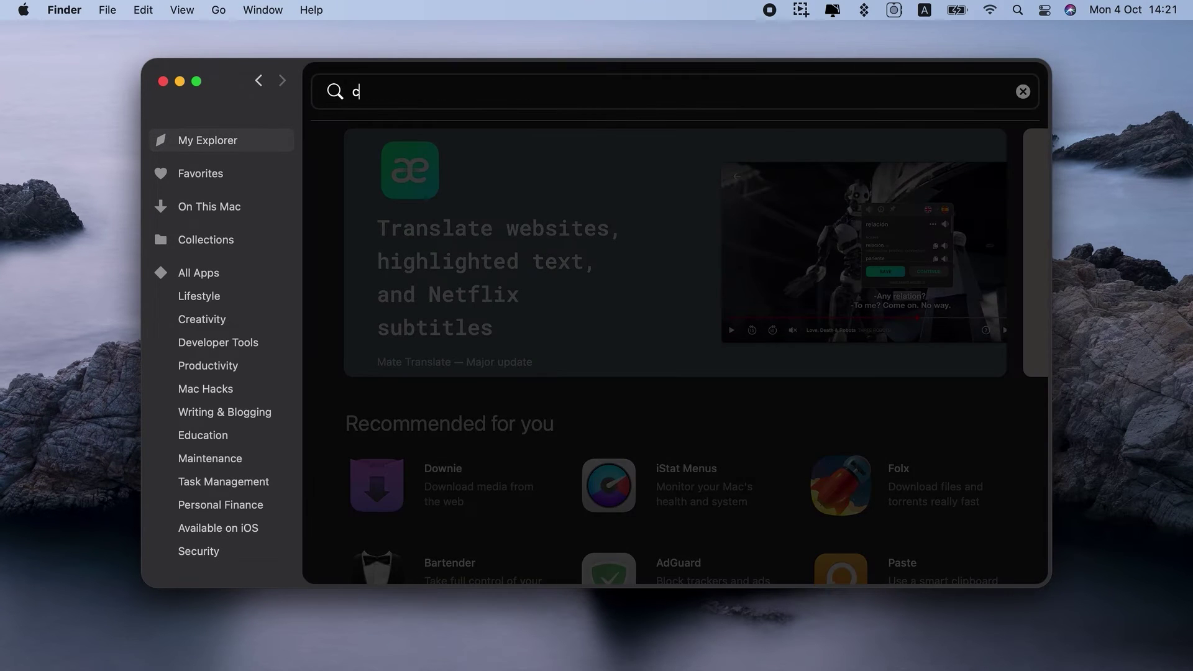
text(capto)
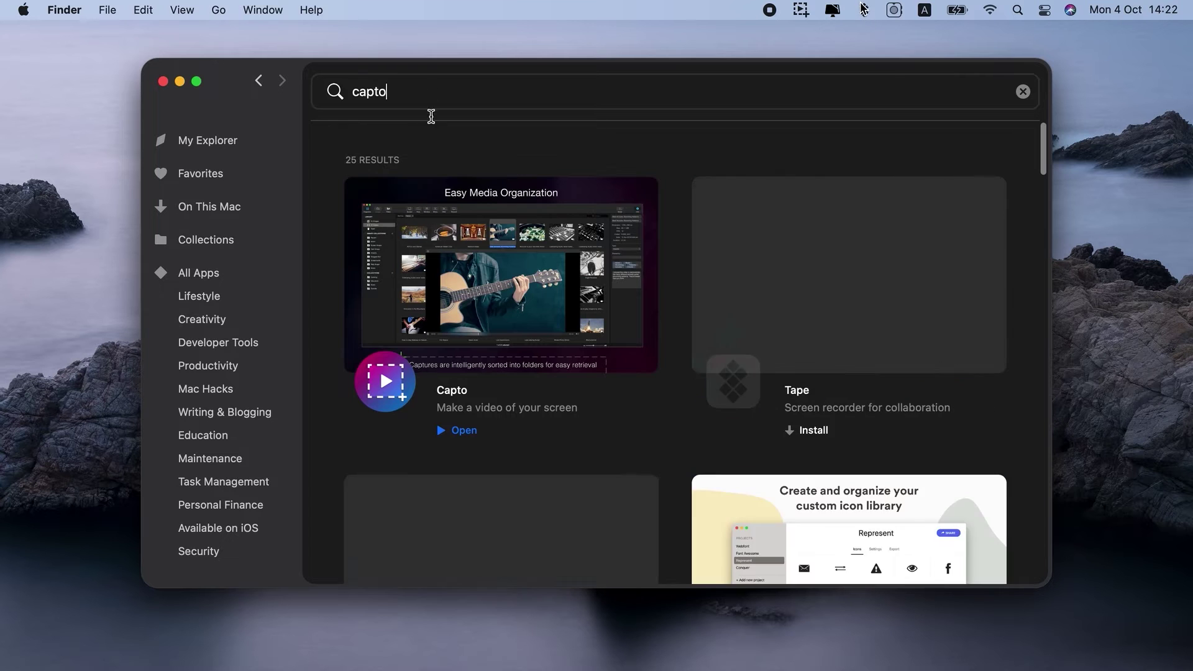
click(452, 392)
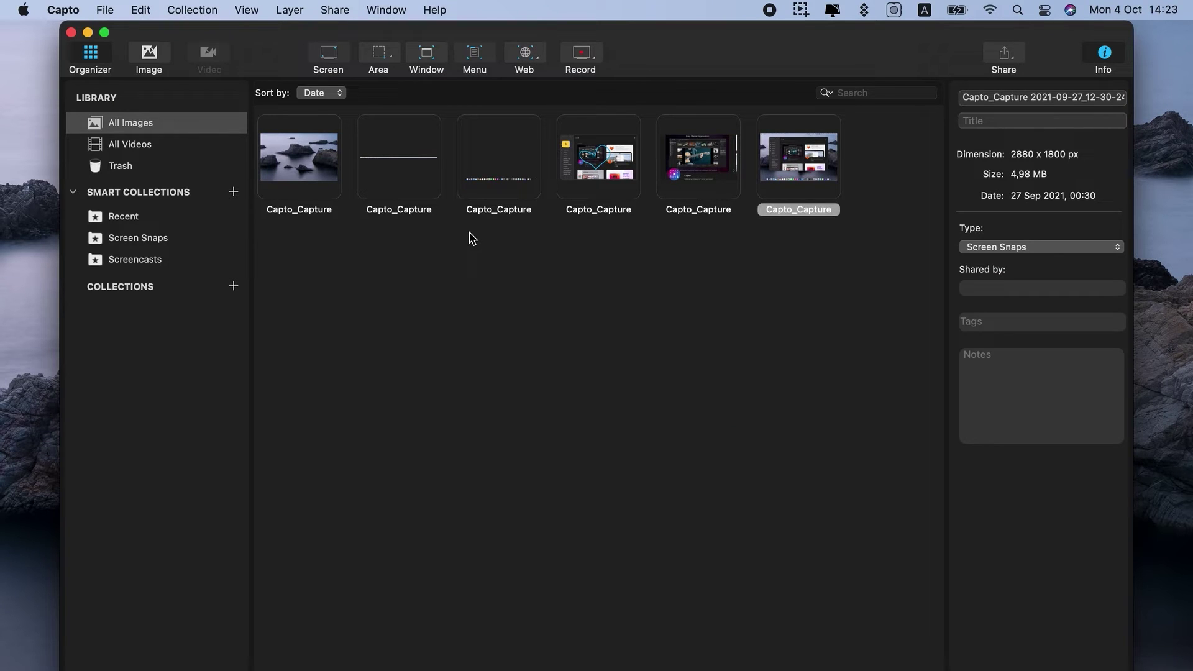
- Open the newest capture and draw a thick blue freehand heart over it with the Pencil
double_click(814, 177)
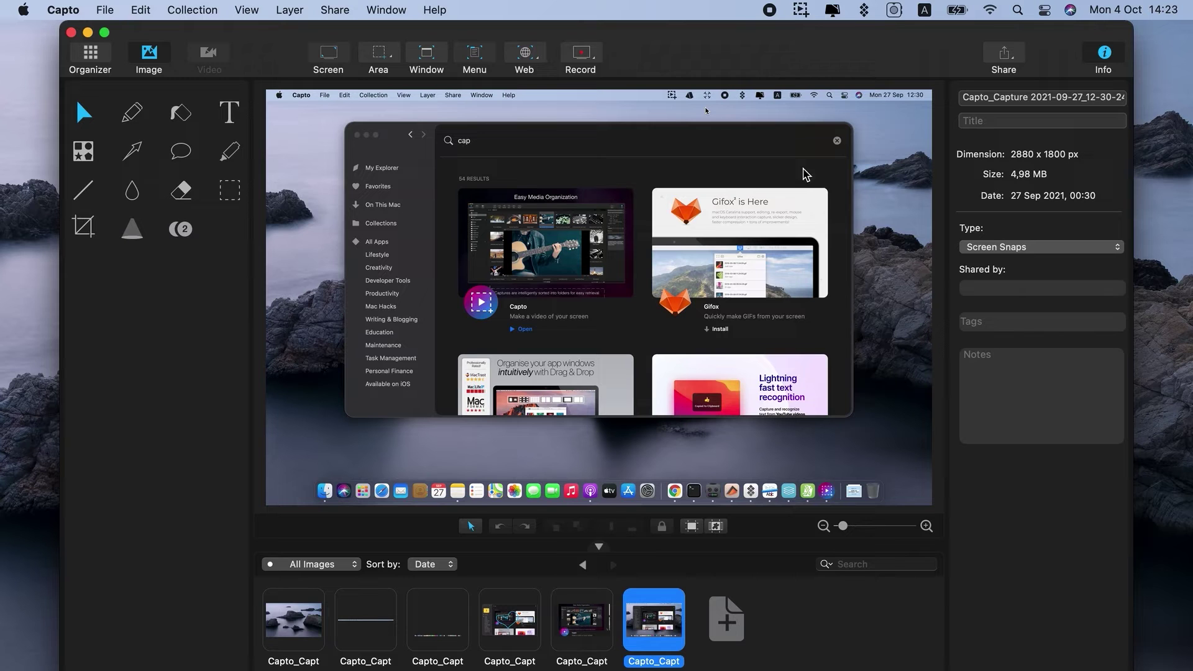
click(133, 114)
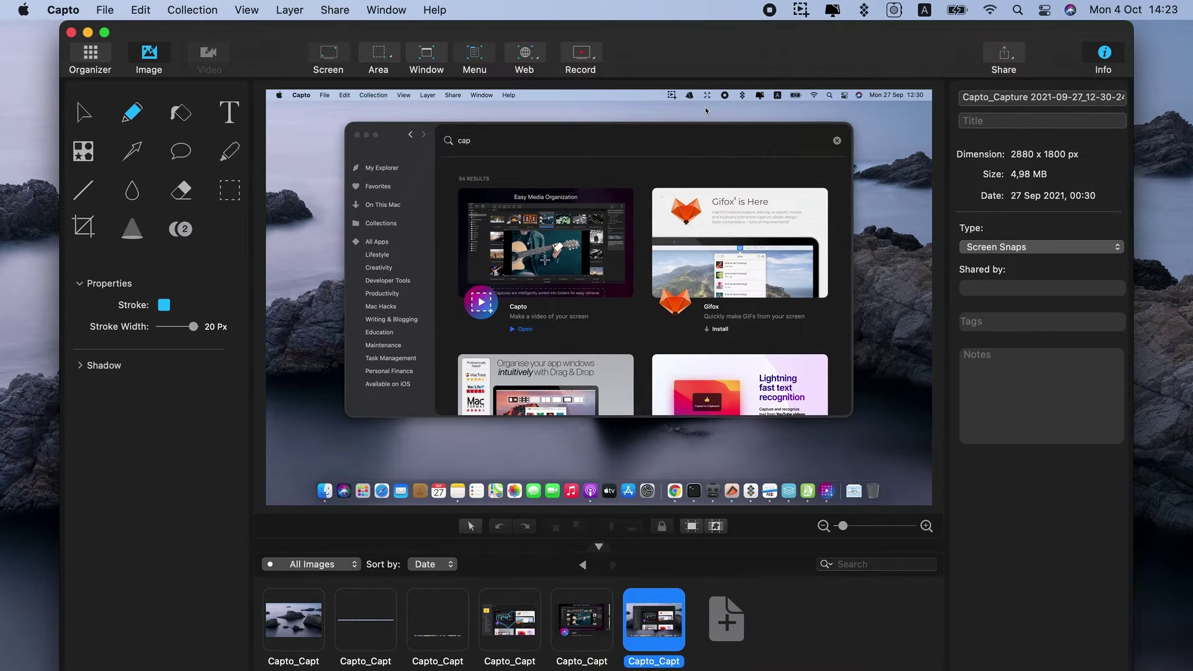
mouse_move(628, 247)
mouse_down()
mouse_move(555, 296)
mouse_move(756, 249)
mouse_move(640, 222)
mouse_move(630, 236)
mouse_up()
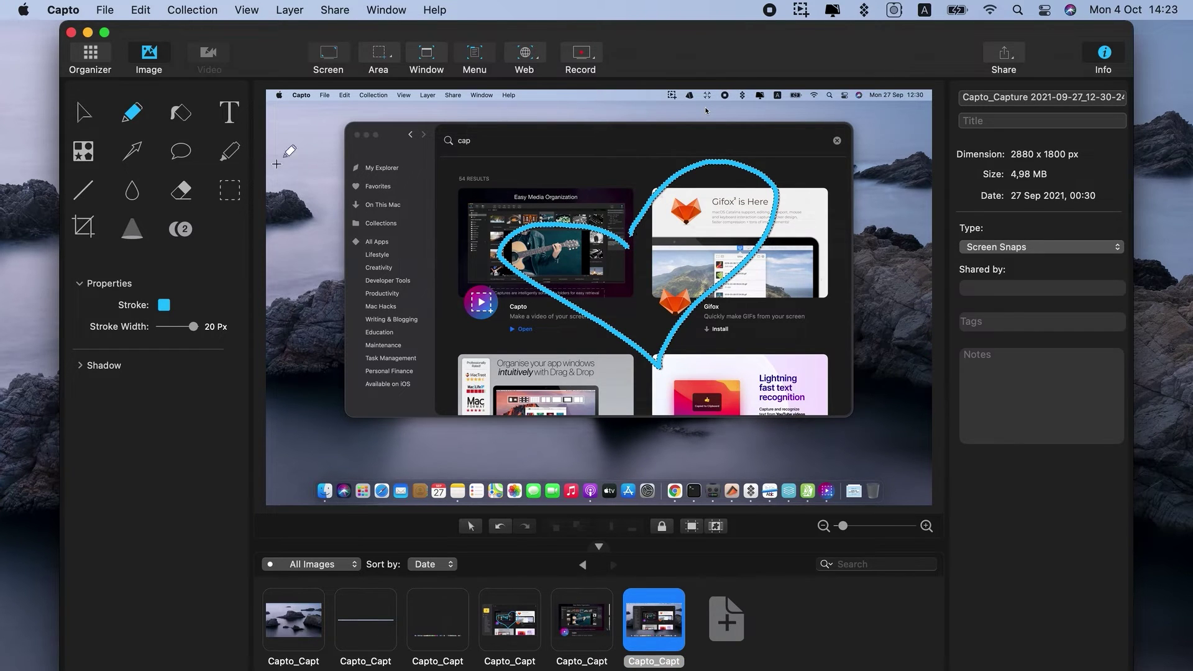
- Place a numbered 1 counter at the top left, make it pink, square-shaped, with purple fill
click(182, 229)
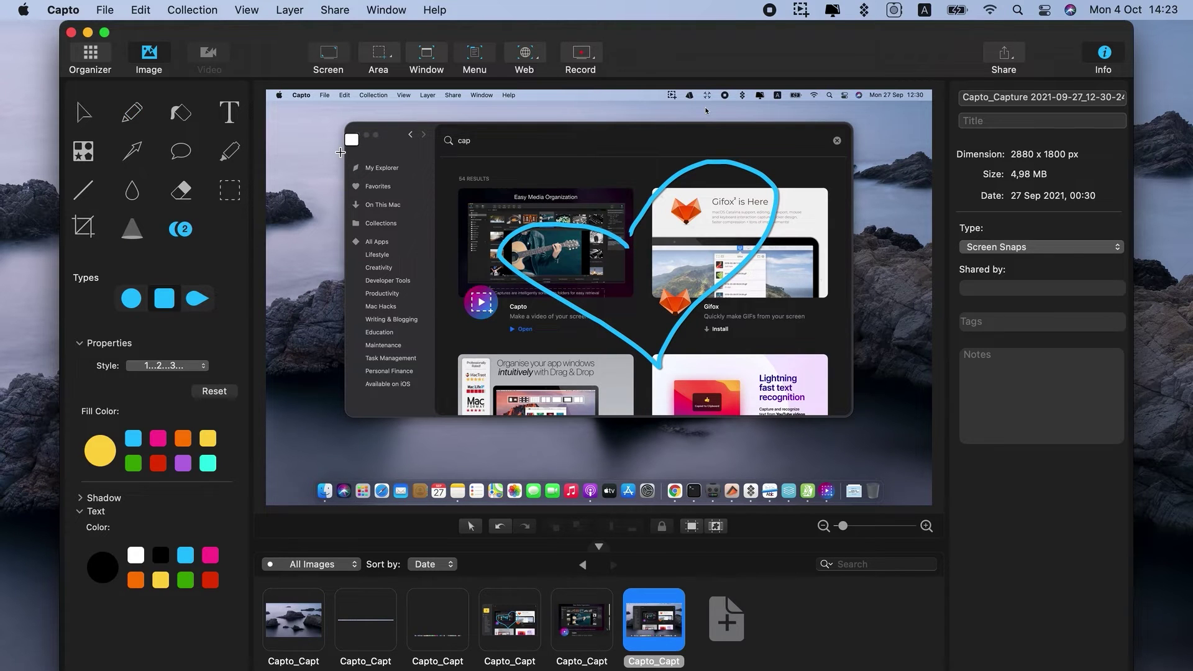
drag(341, 152, 418, 218)
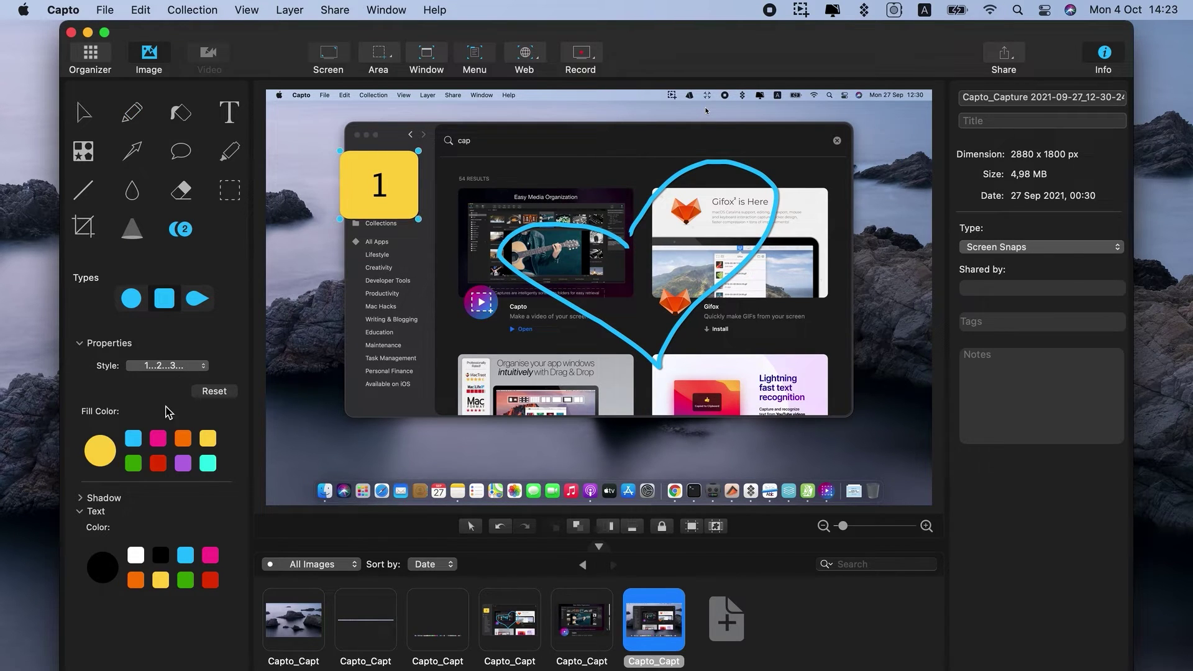
click(157, 439)
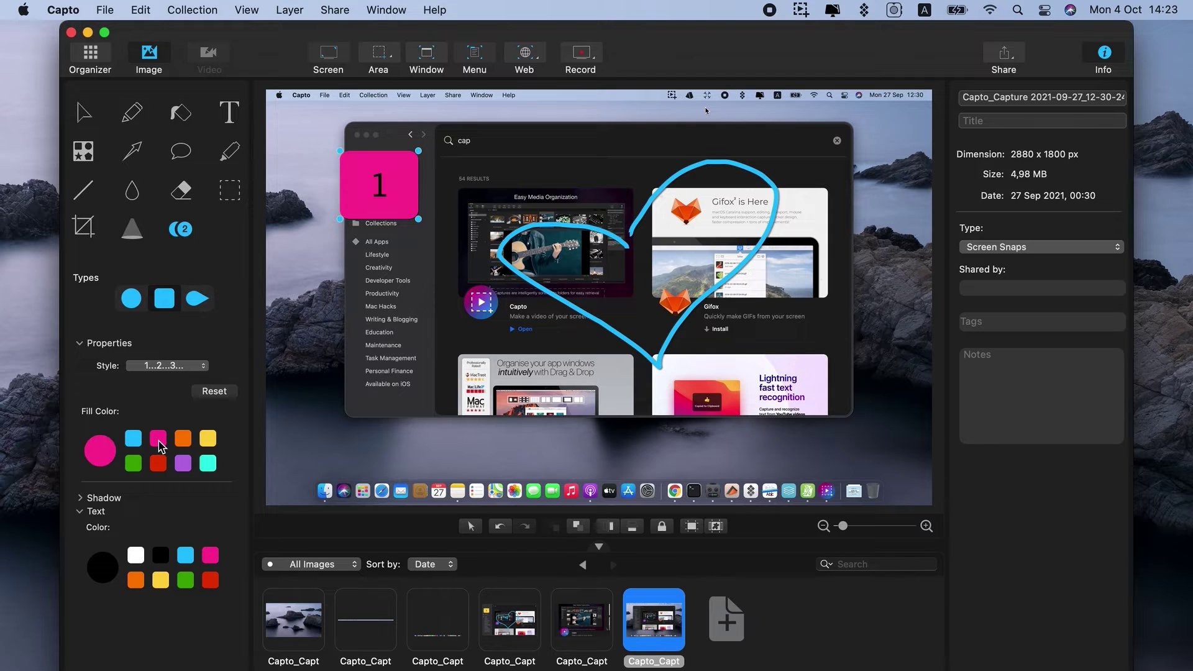
click(198, 299)
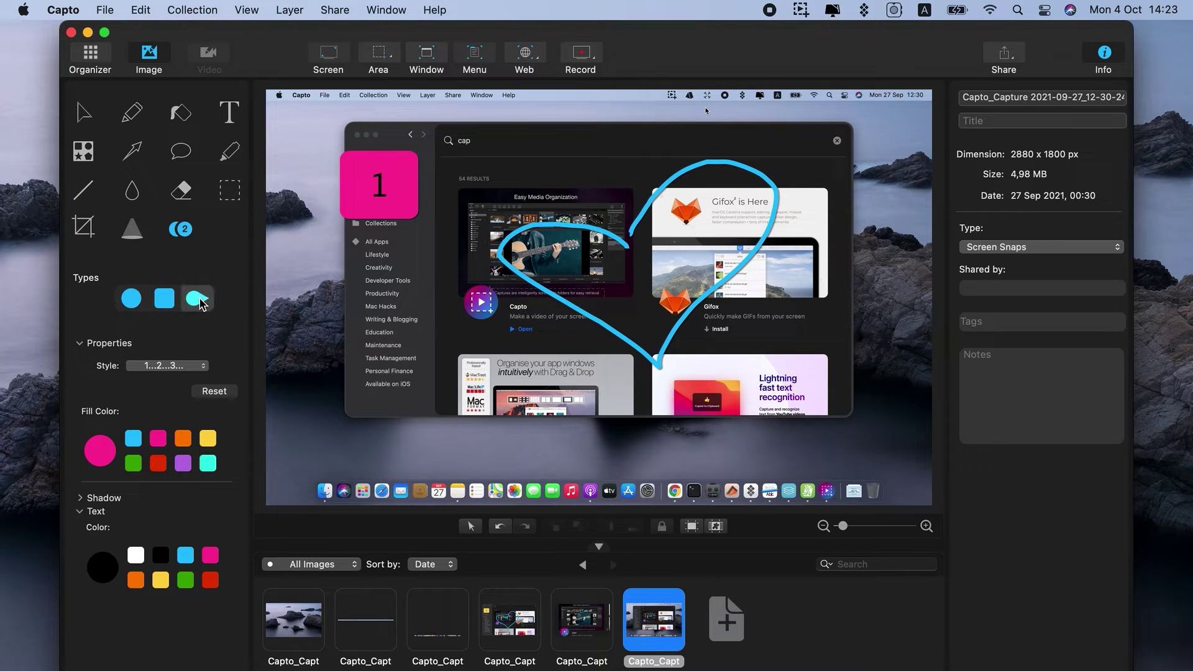
click(164, 299)
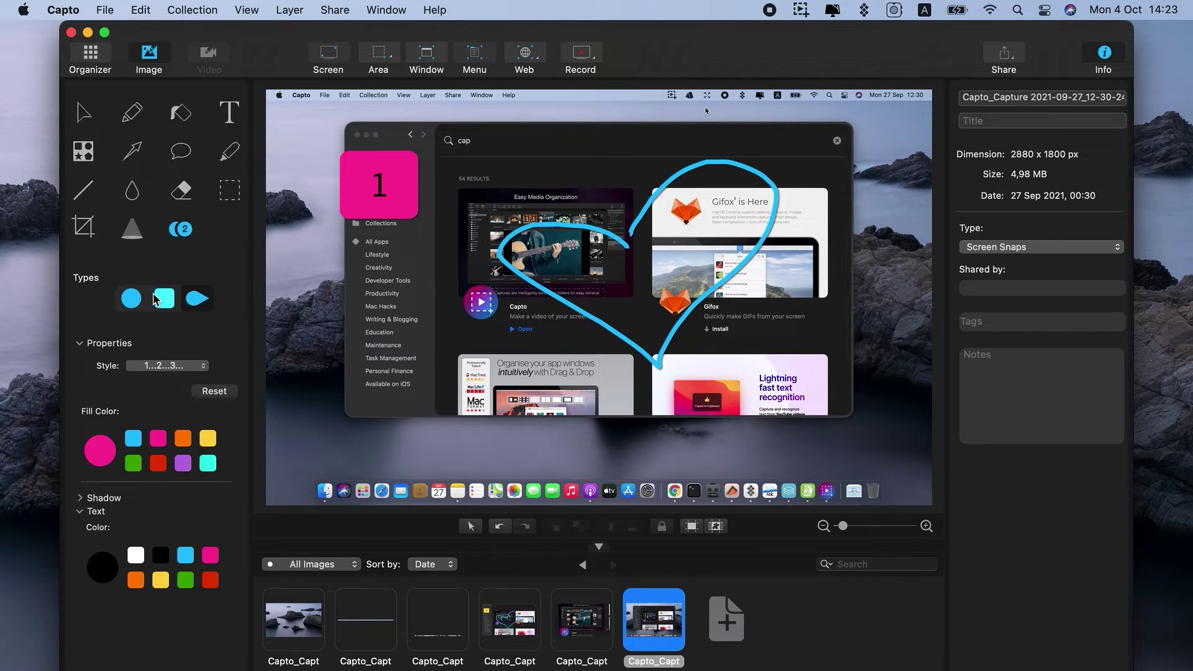
click(189, 467)
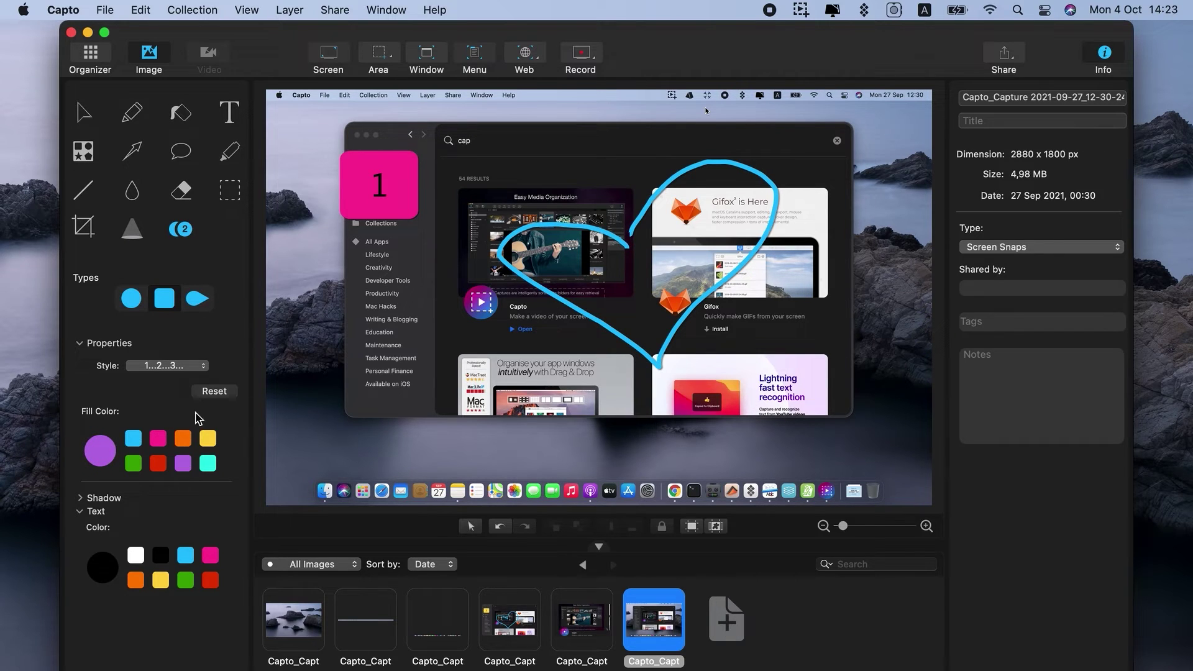
- Move the blue heart stroke up and left, select the Eraser, and close the Capto window
click(186, 193)
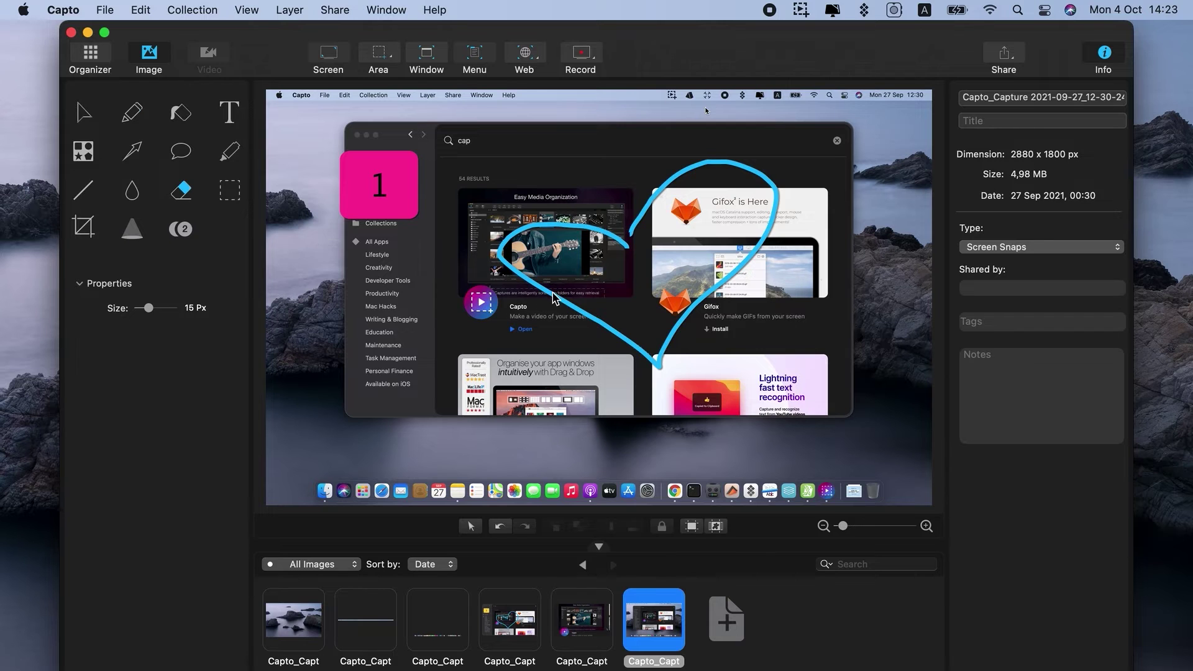
mouse_move(552, 293)
mouse_down()
mouse_move(530, 254)
mouse_move(487, 243)
mouse_up()
click(186, 194)
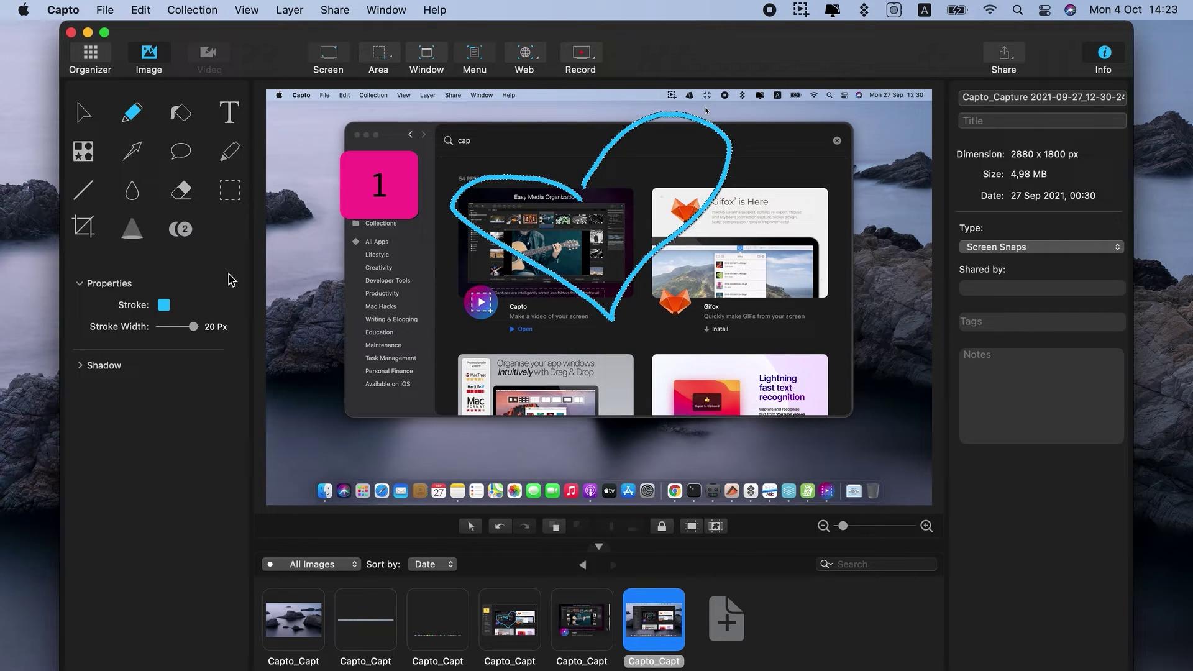
click(71, 33)
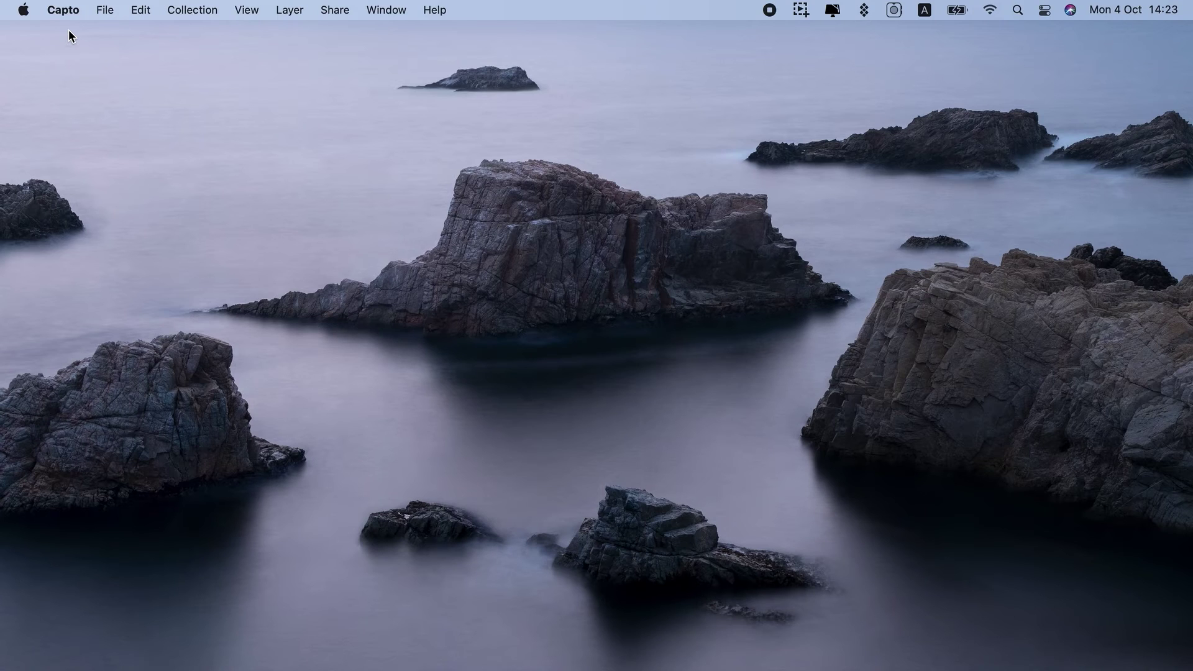
- Open image-2.jpg from the Finder Downloads folder in Preview
click(69, 30)
click(218, 10)
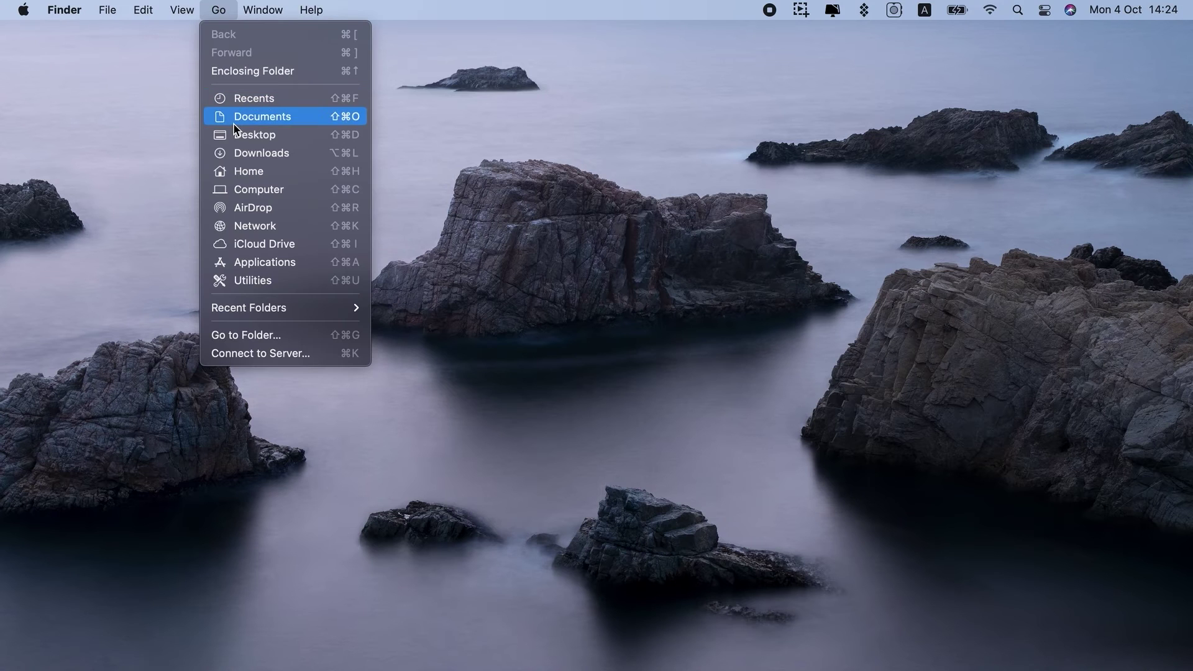
click(256, 155)
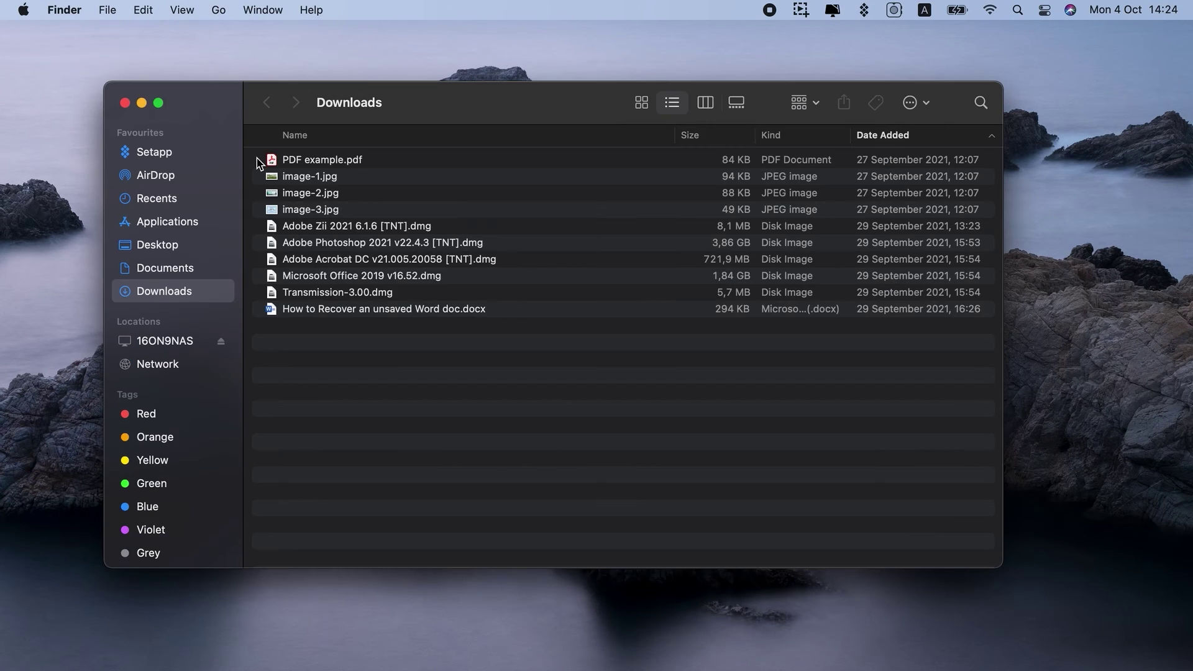
double_click(323, 194)
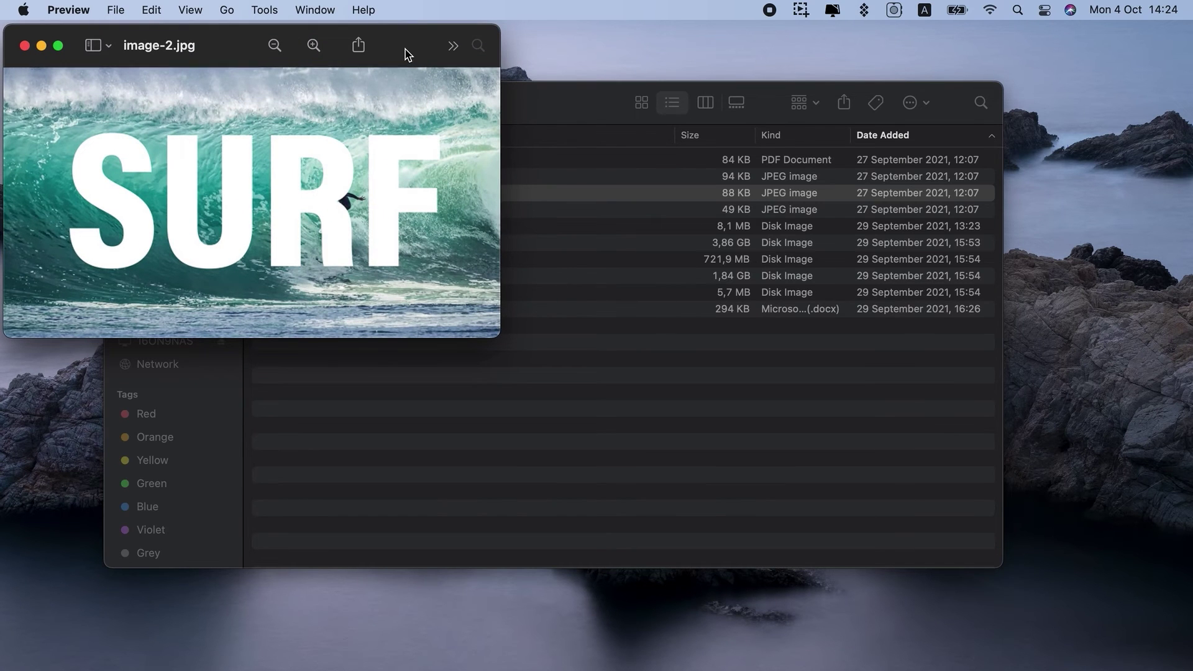
- Centre the Preview window on screen and show the Markup tools via the >> overflow
drag(404, 50, 641, 135)
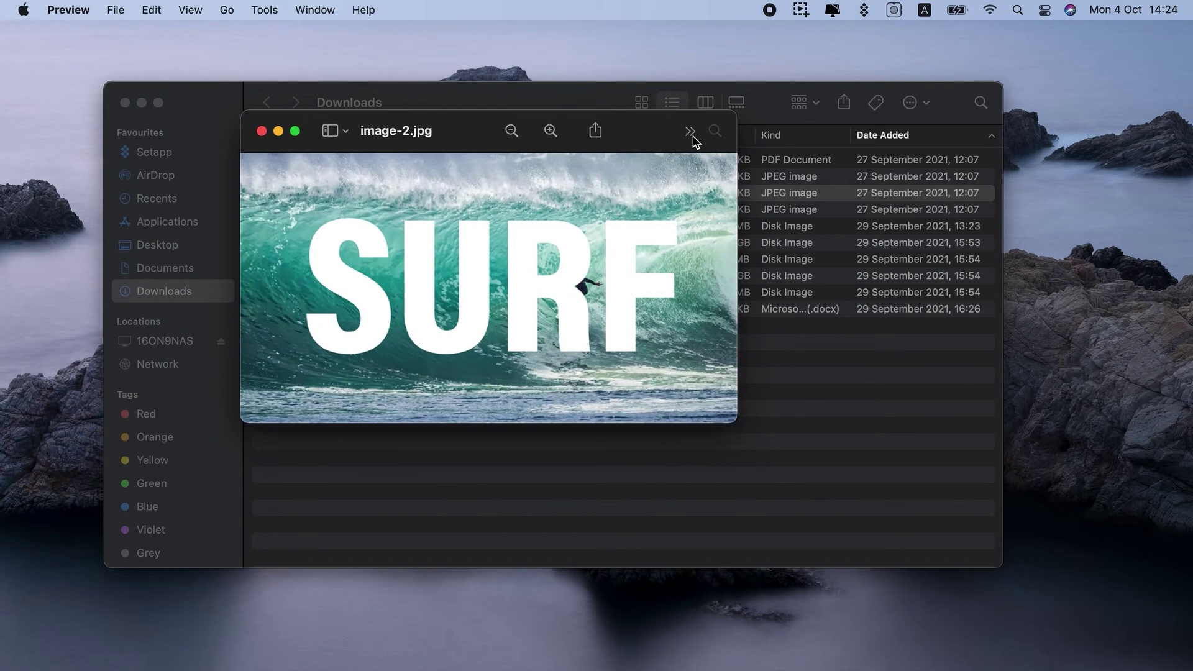
click(693, 139)
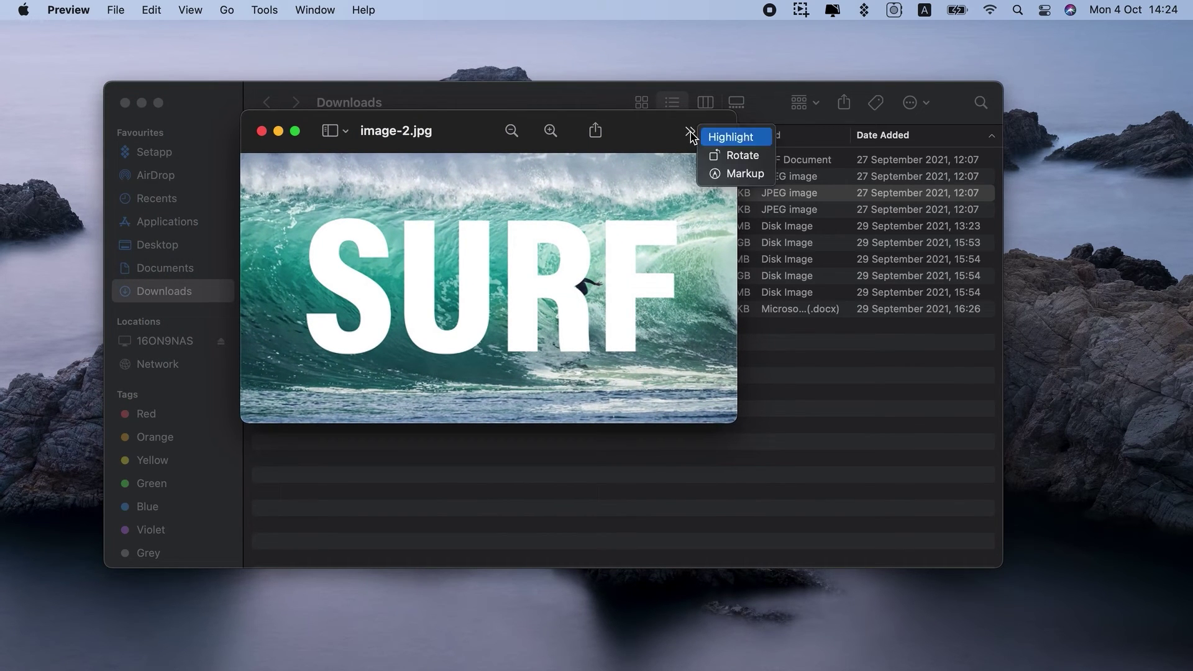
click(733, 177)
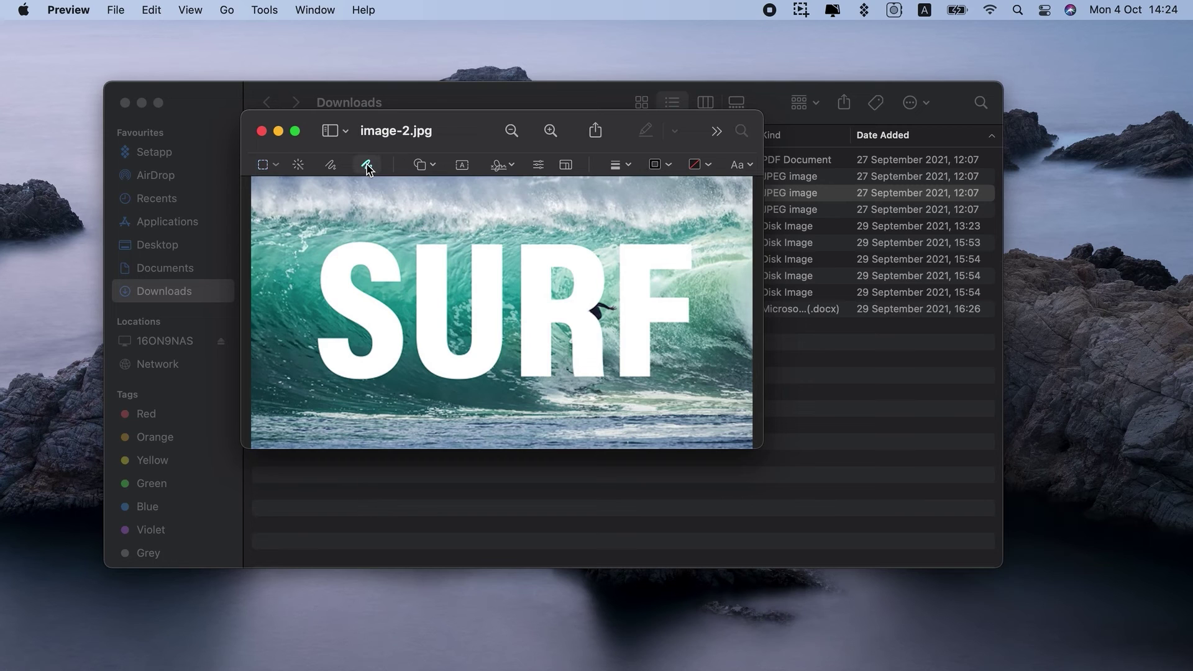
- Circle the UR letters with a tall oval and a freehand loop
click(420, 165)
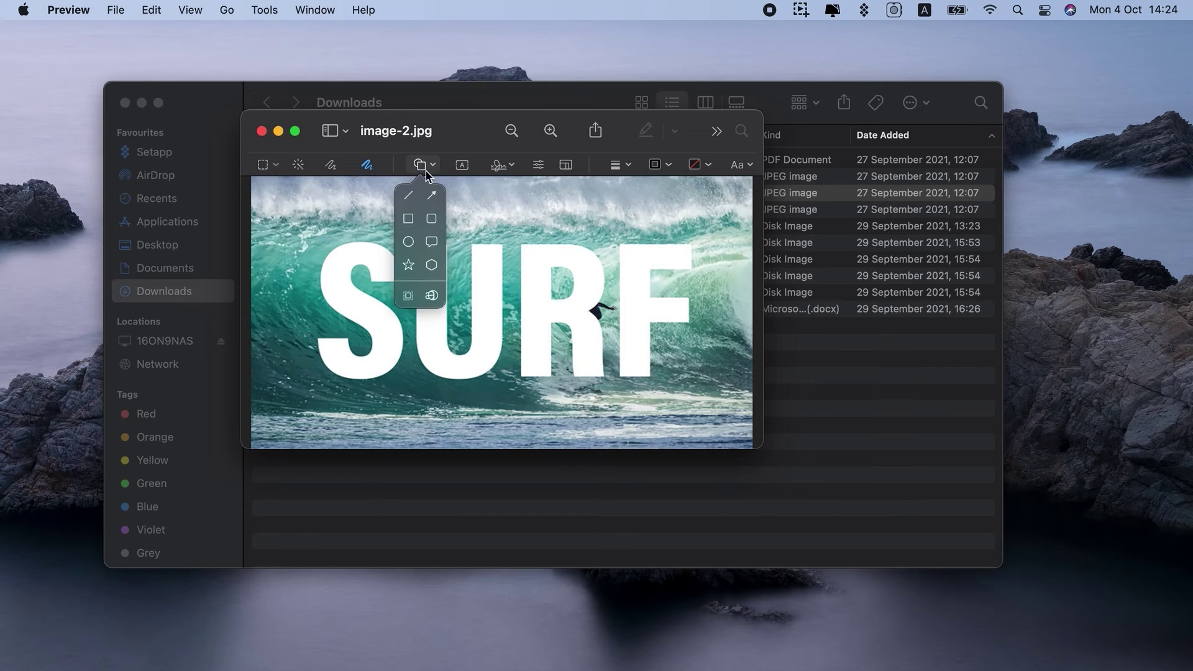
click(408, 242)
drag(501, 250, 502, 190)
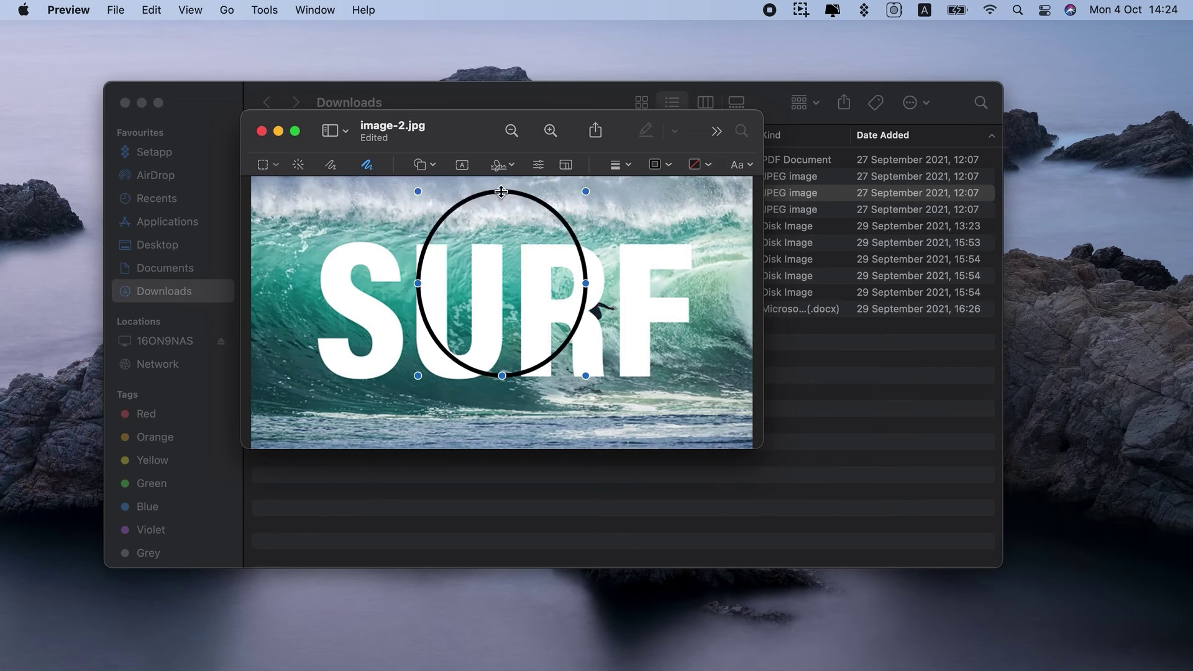
mouse_move(519, 264)
mouse_down()
mouse_move(458, 324)
mouse_move(497, 256)
mouse_move(464, 230)
mouse_move(470, 245)
mouse_move(546, 231)
mouse_move(596, 245)
mouse_move(568, 239)
mouse_up()
click(367, 165)
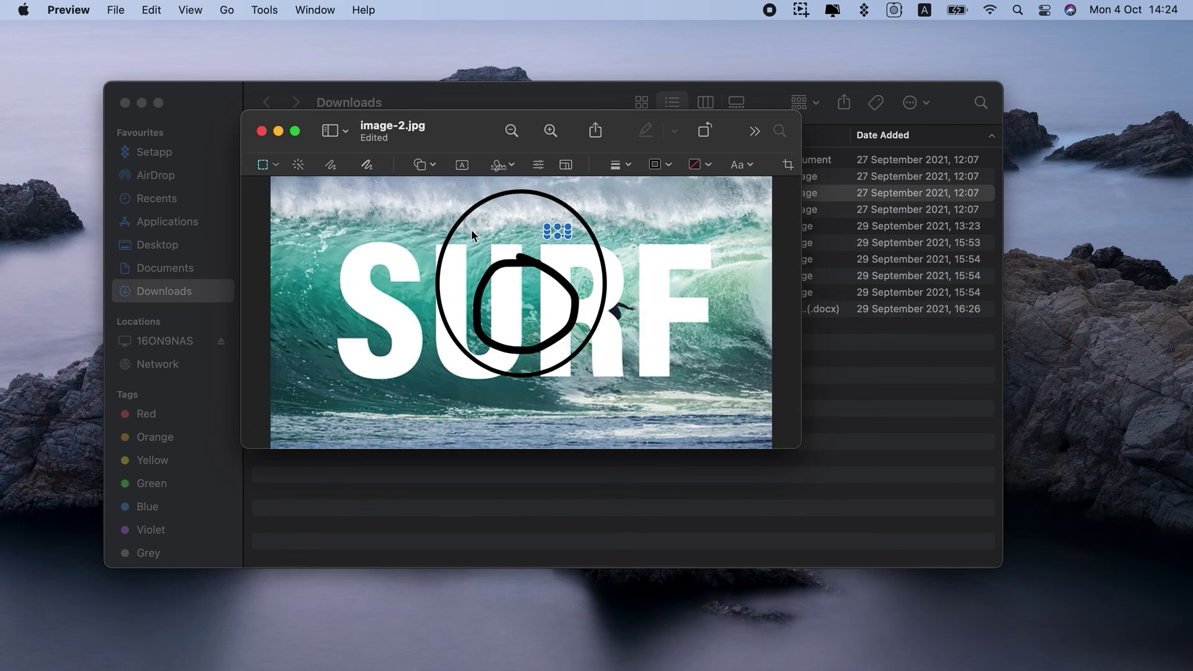
- Draw two eyes inside the big circle and nudge the circle slightly left
click(367, 164)
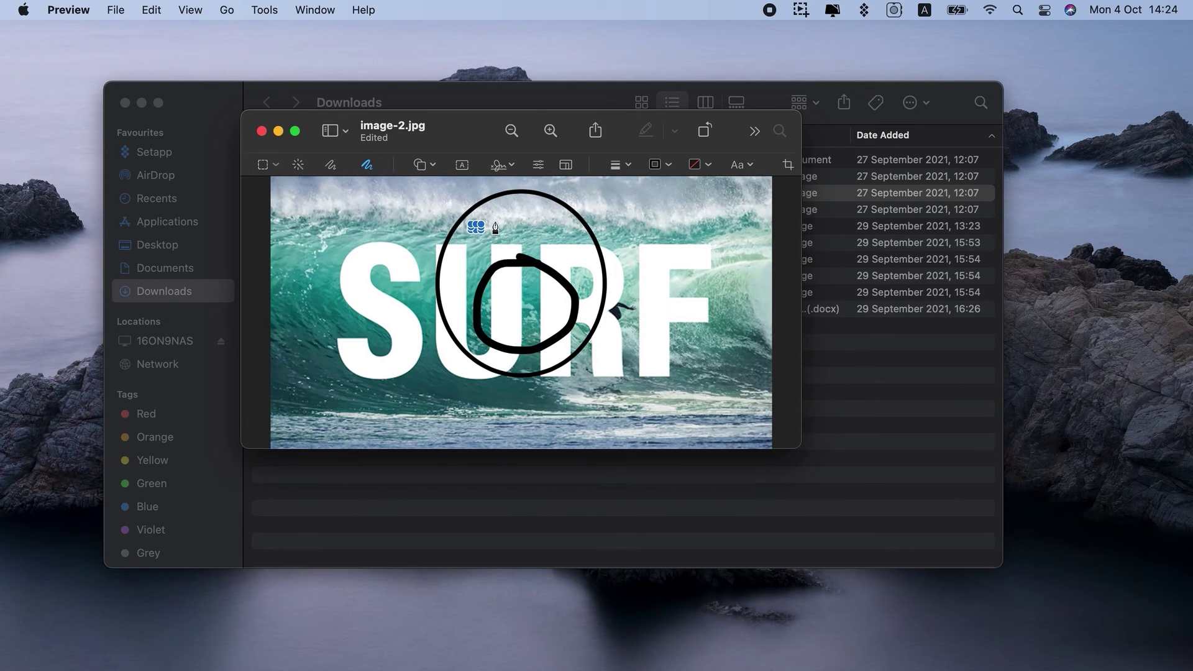
mouse_move(495, 228)
mouse_down()
mouse_move(544, 216)
mouse_move(534, 226)
mouse_up()
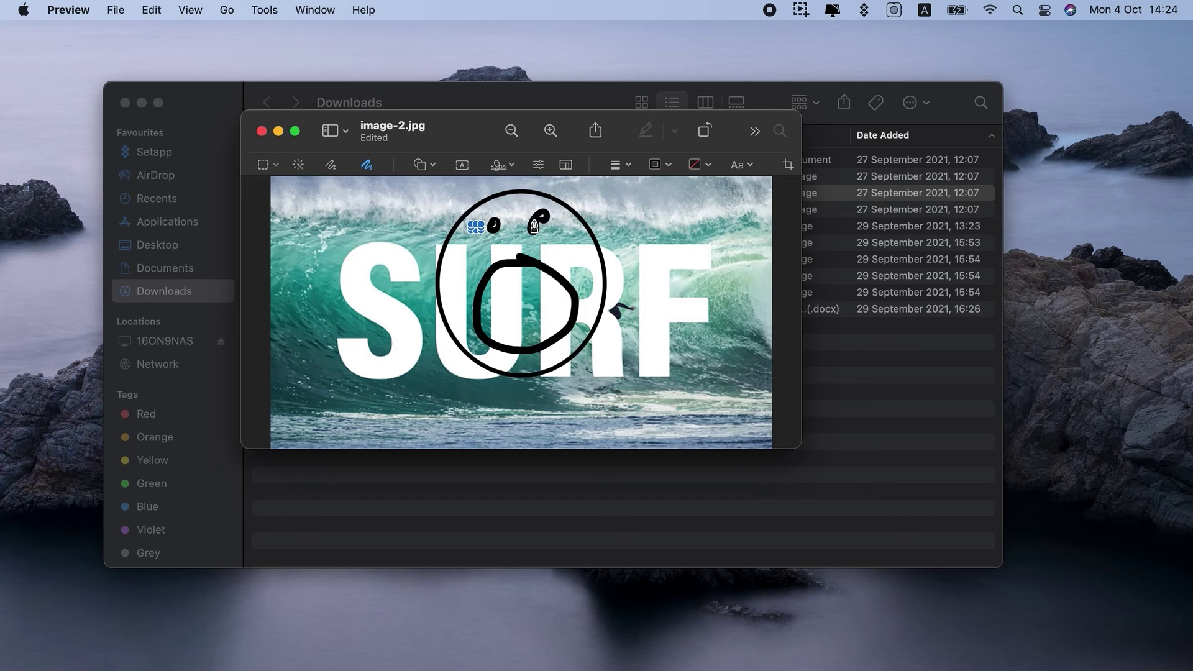
click(603, 248)
click(368, 164)
drag(423, 267, 438, 322)
click(367, 164)
click(331, 164)
drag(439, 268, 435, 267)
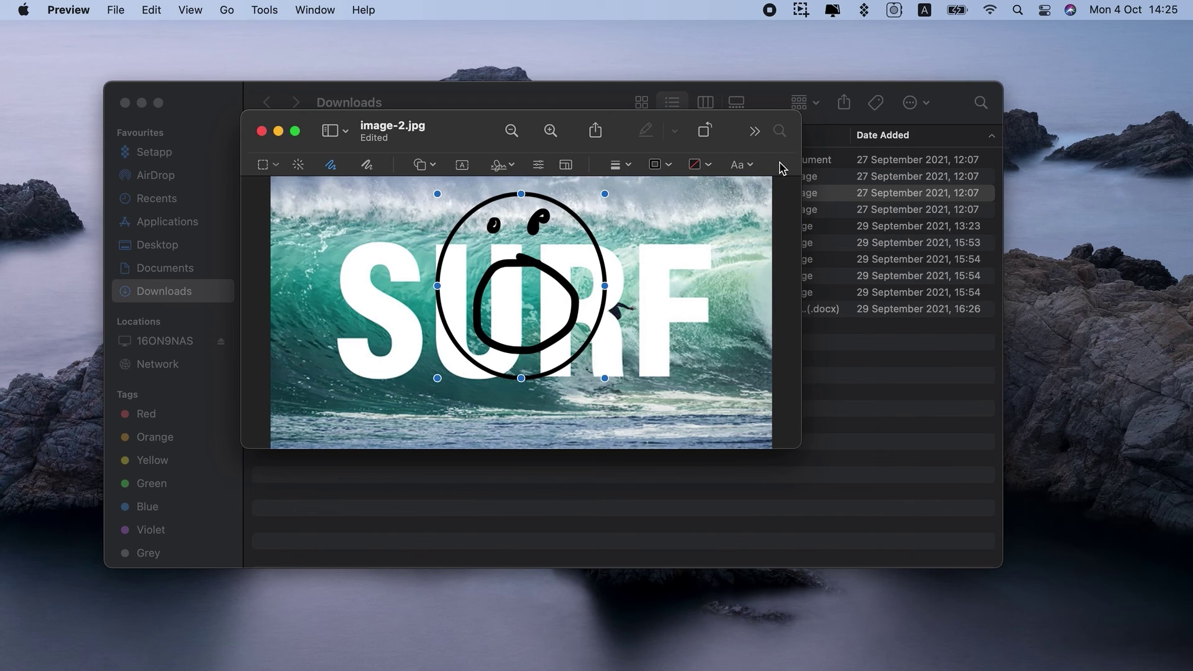
- Check the text style options, then close Preview and the Downloads Finder window
click(740, 164)
click(670, 299)
click(736, 165)
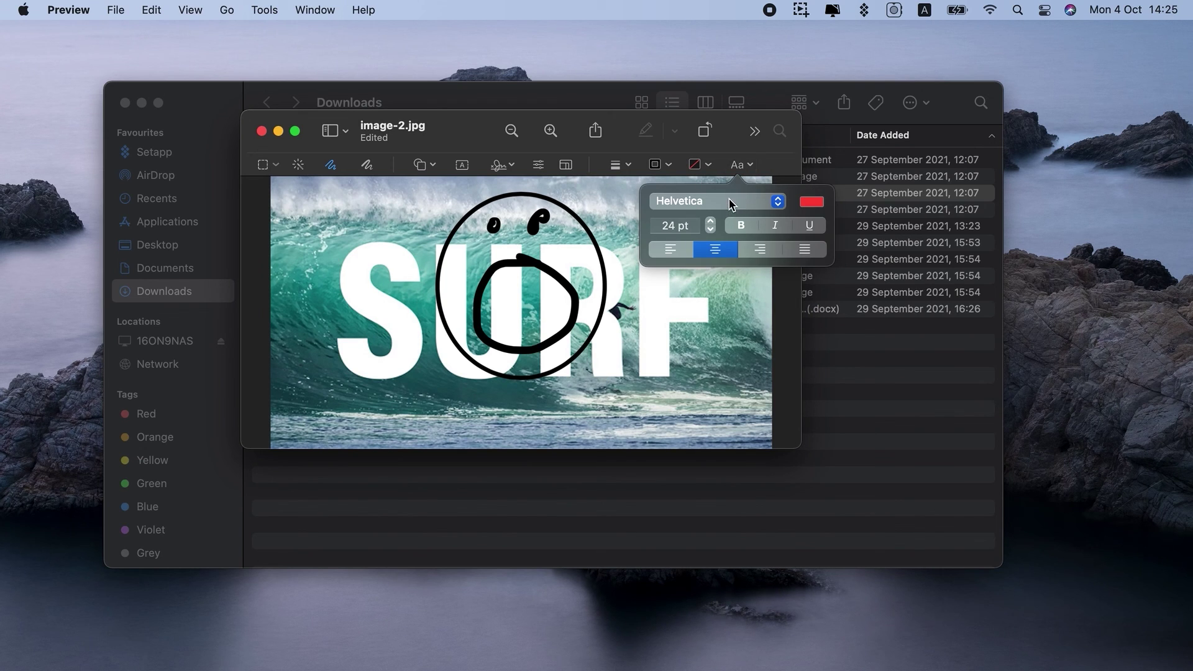
click(655, 309)
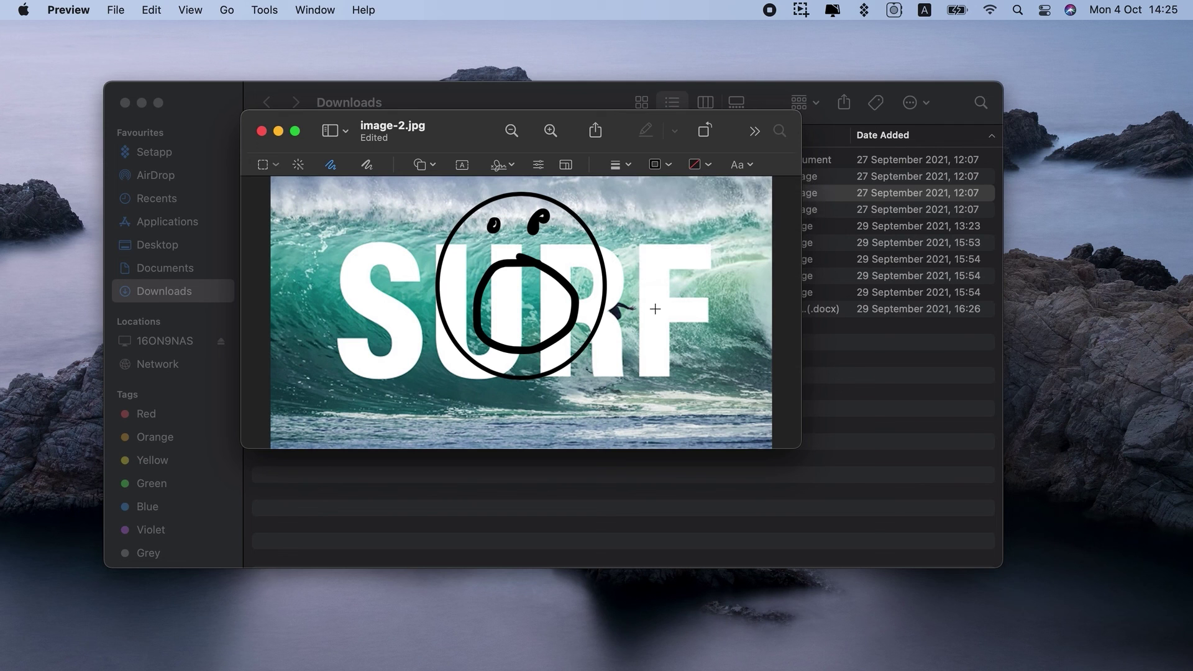
click(261, 131)
click(125, 102)
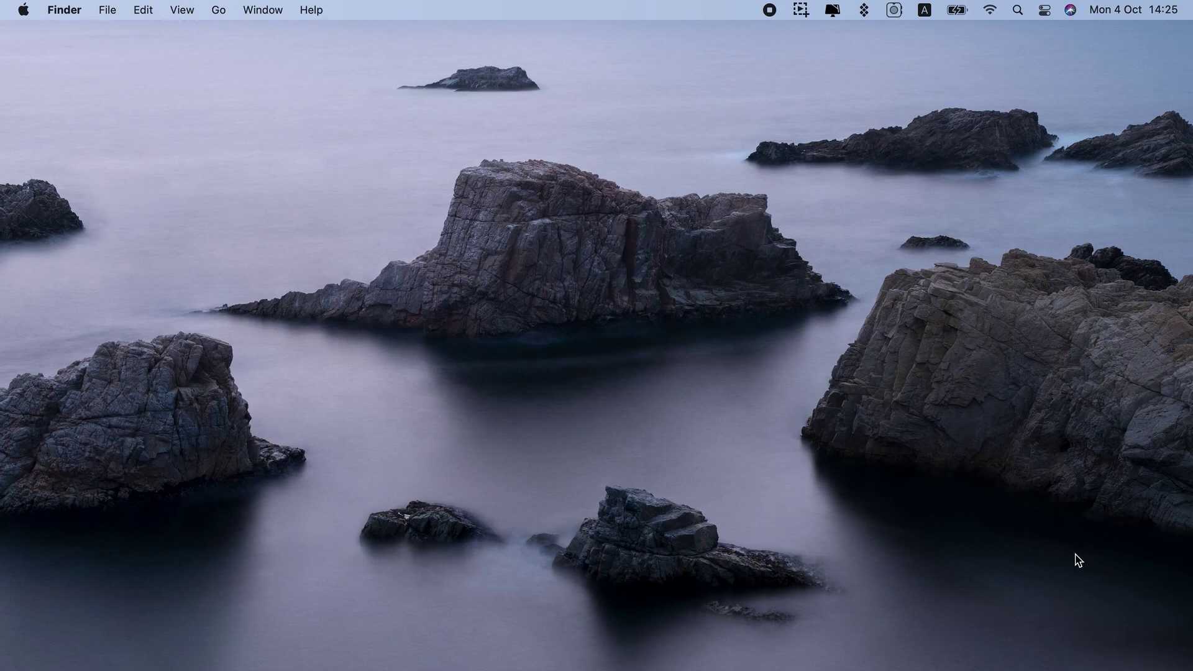